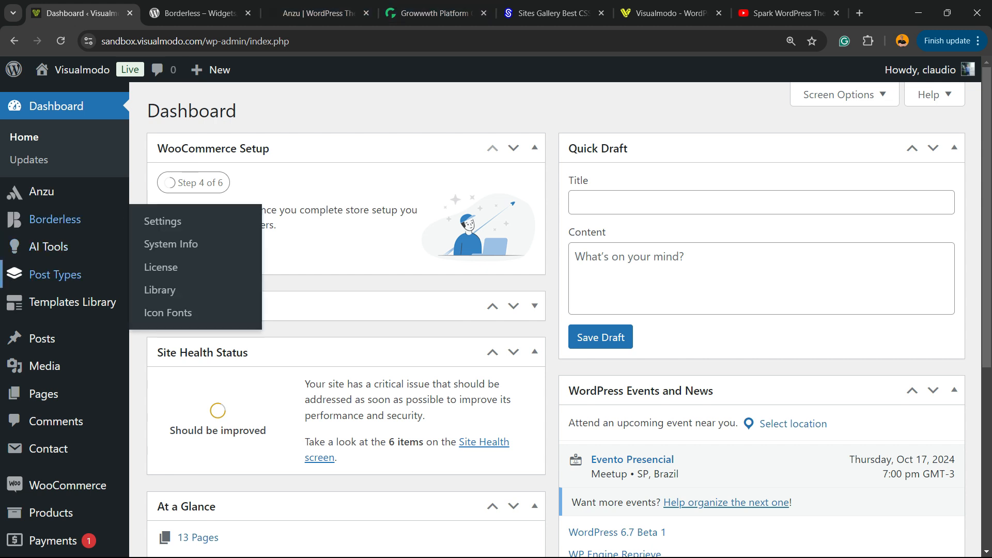
Step: Open the page for adding new plugins and go to its plugin search field
scroll(54, 274, "down", 5)
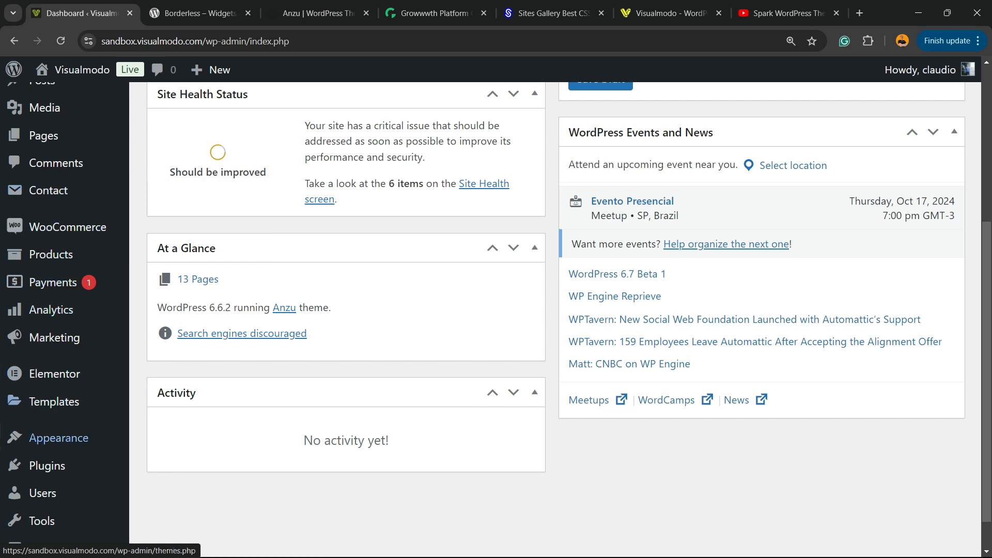
mouse_move(46, 466)
left_click(203, 487)
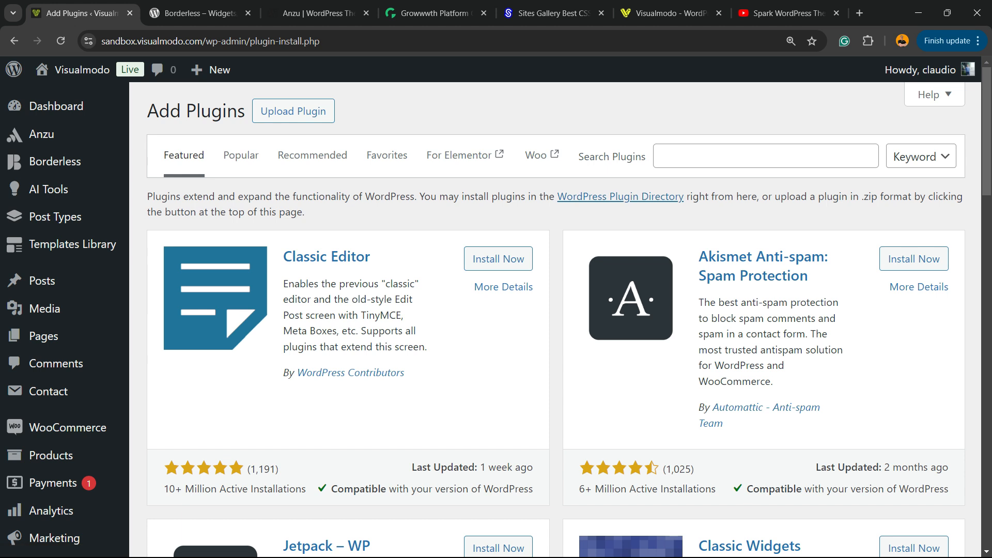
left_click_drag(577, 157, 647, 156)
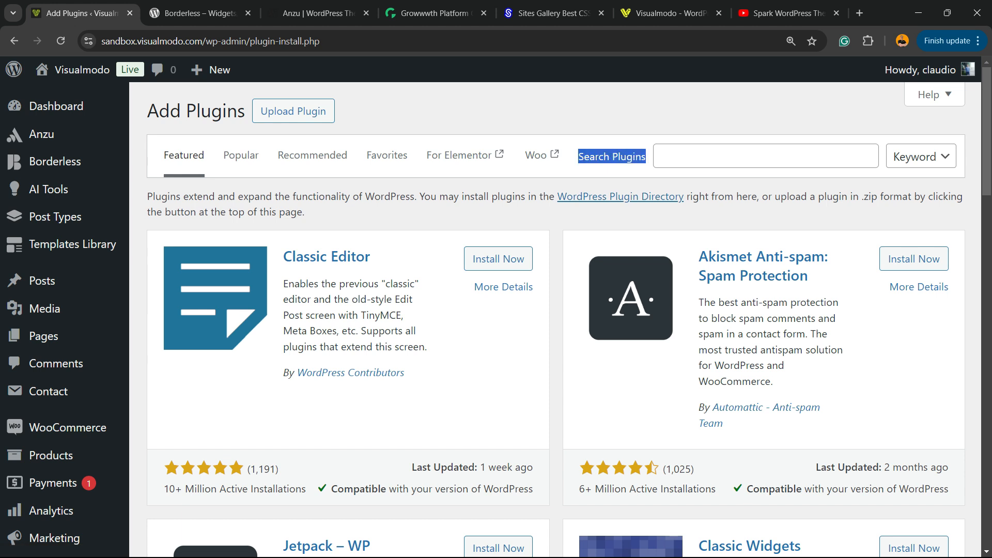
left_click(682, 155)
type("https://www.youtube.com/watch?v=3A3zCme_trU")
key("ctrl+a")
key("BackSpace")
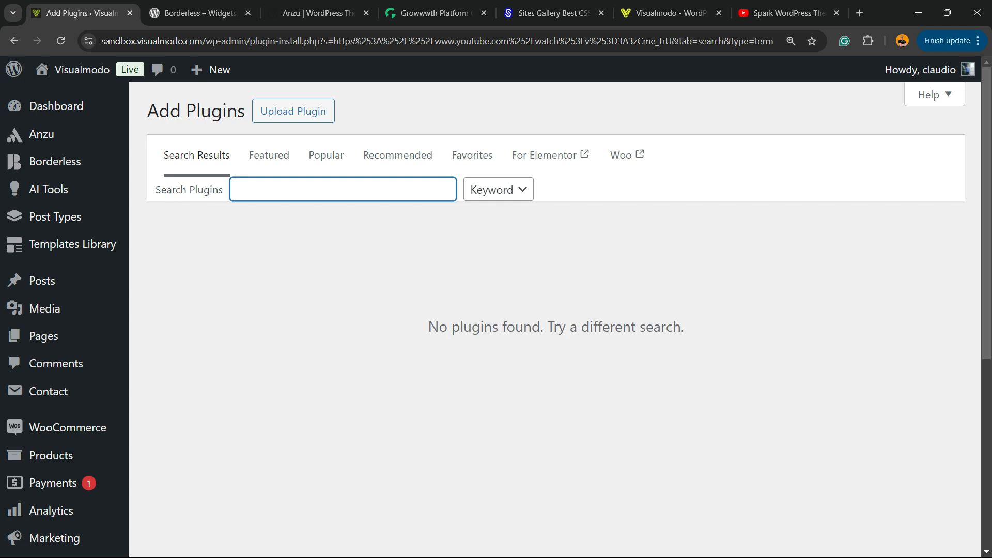
Step: Search the plugins for "loginpress" and install and activate the LoginPress custom login page plugin
type("loginpr")
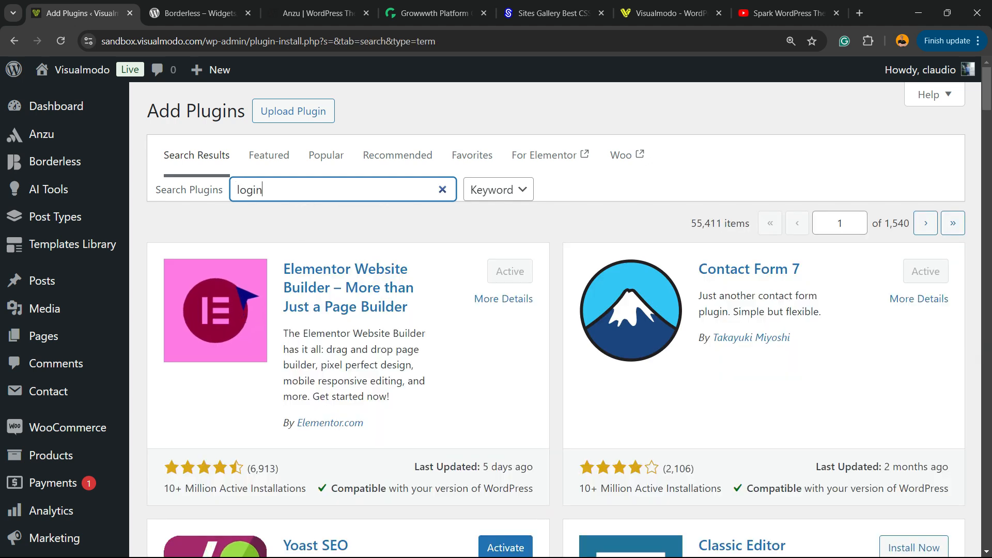
type("ess")
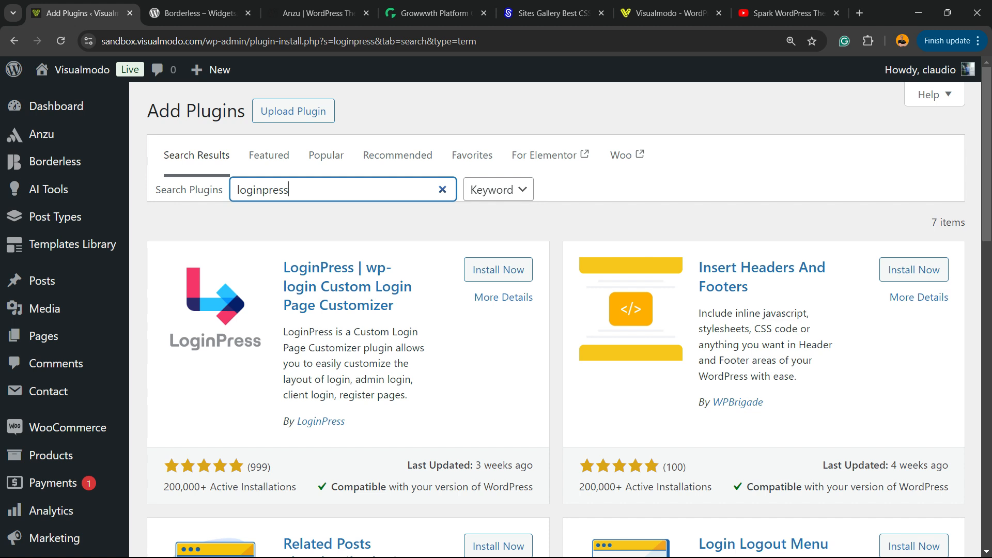
left_click(498, 269)
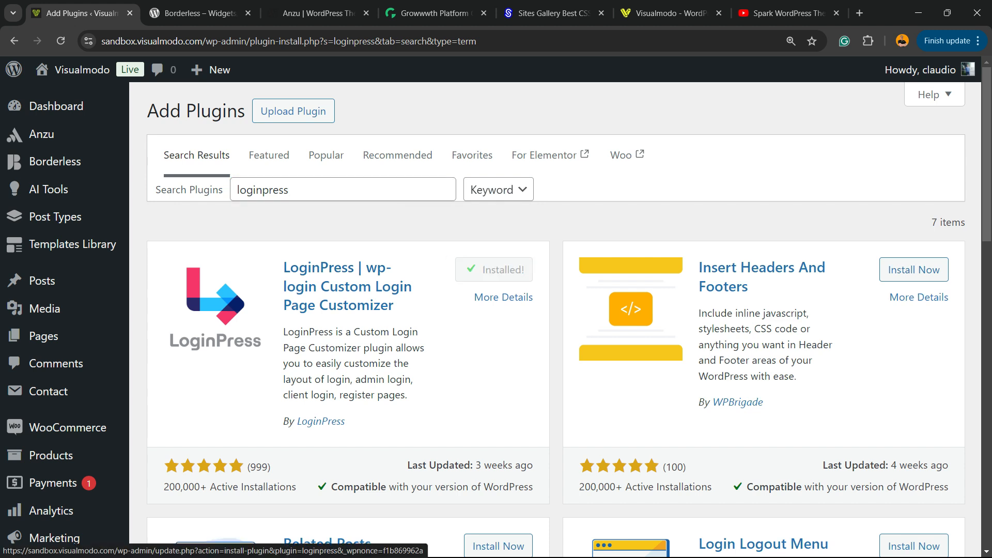
left_click(502, 269)
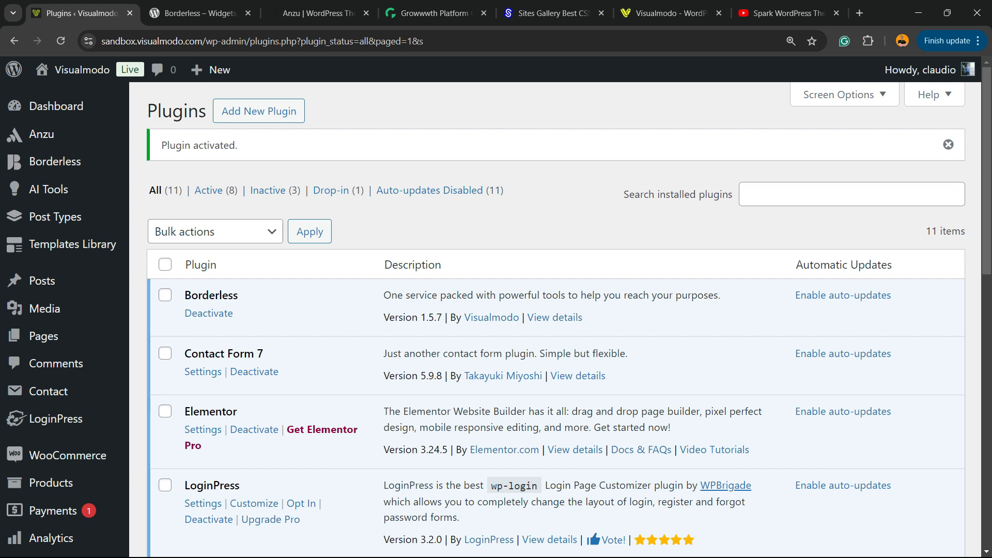
Step: Open the LoginPress Customizer and go to its Background settings
mouse_move(48, 391)
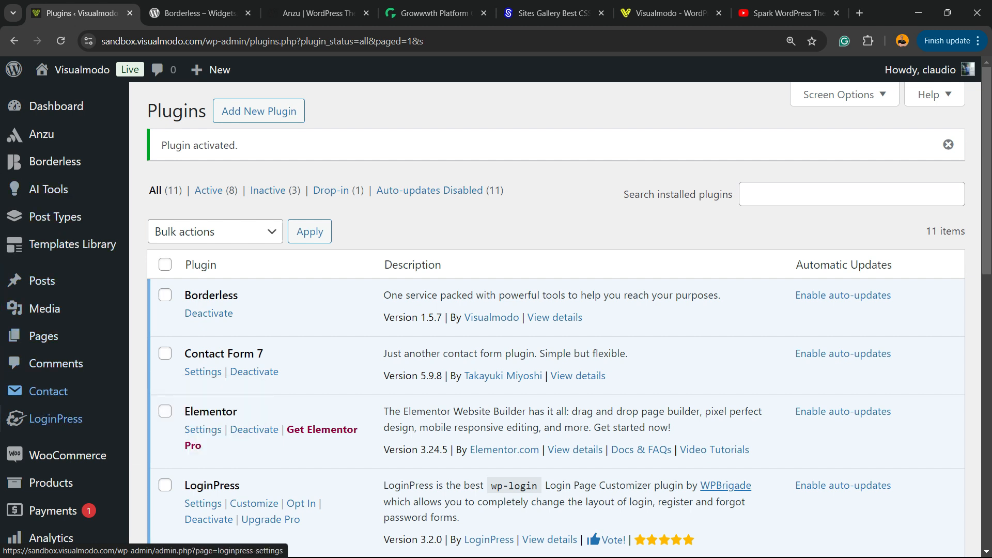
mouse_move(57, 419)
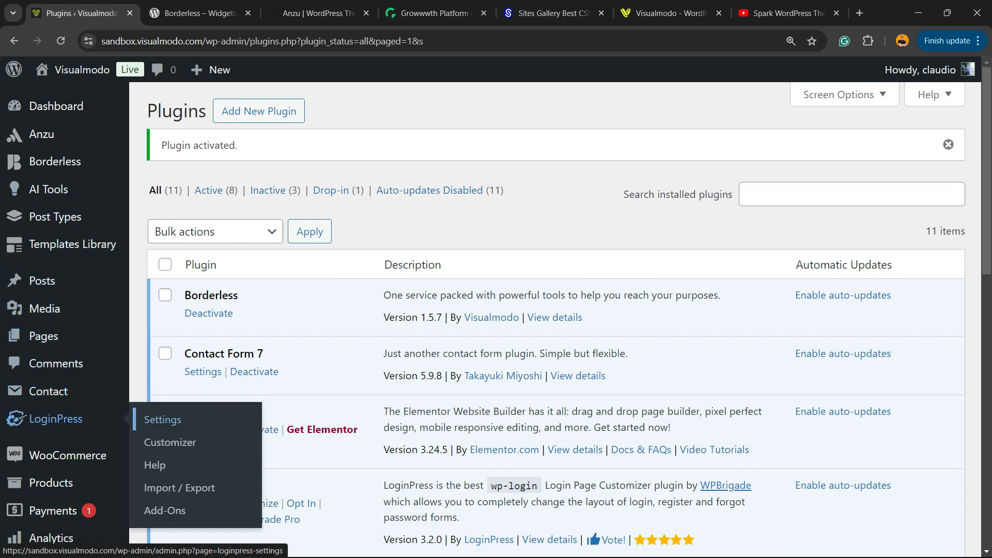
left_click(170, 442)
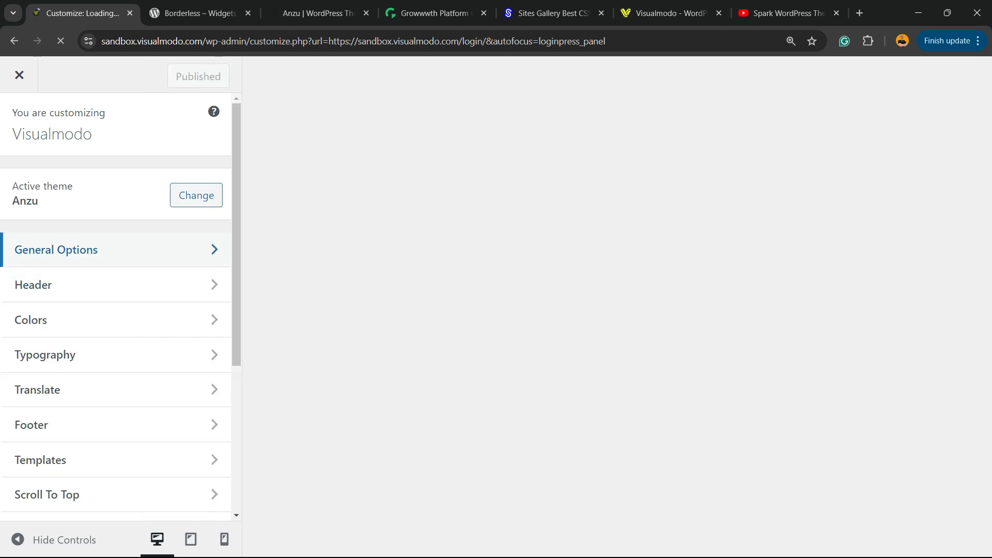
scroll(124, 290, "down", 3)
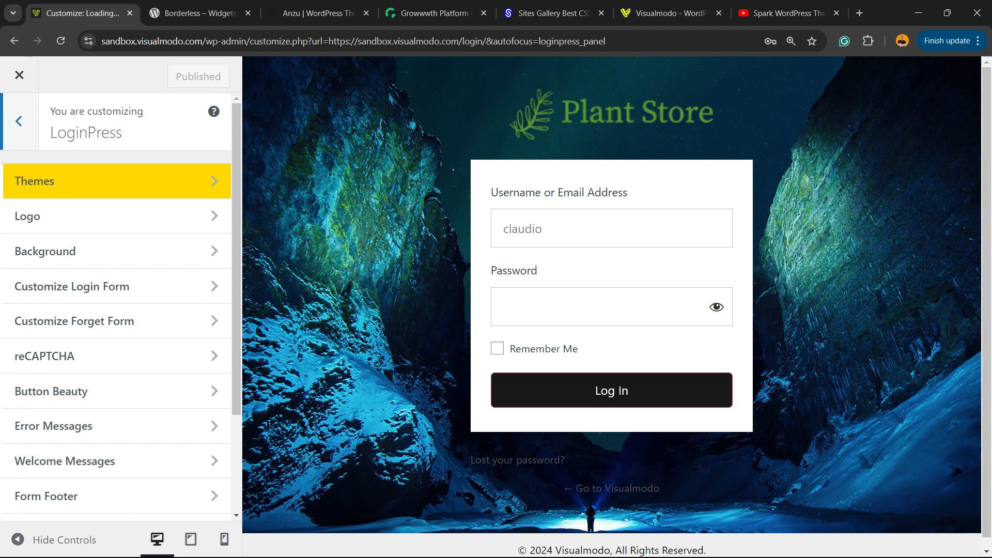
scroll(612, 307, "down", 1)
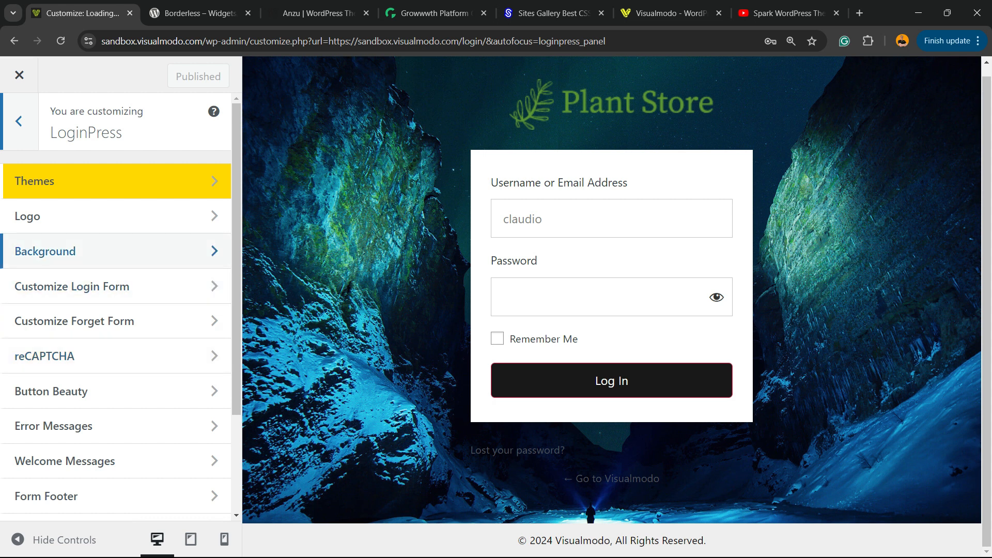
left_click(103, 251)
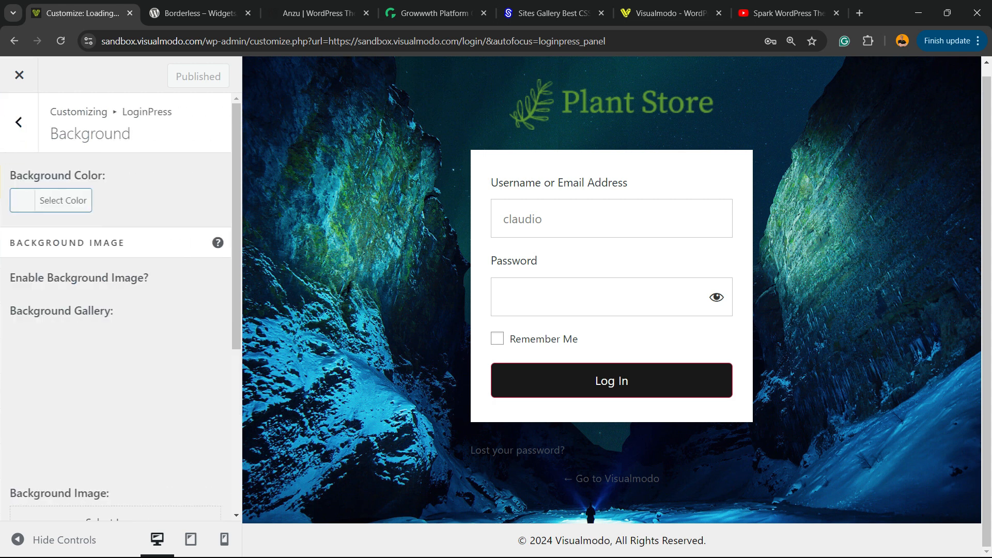
Step: Enable the login page's background video with YouTube as the medium, and go to the video ID field
scroll(121, 289, "down", 5)
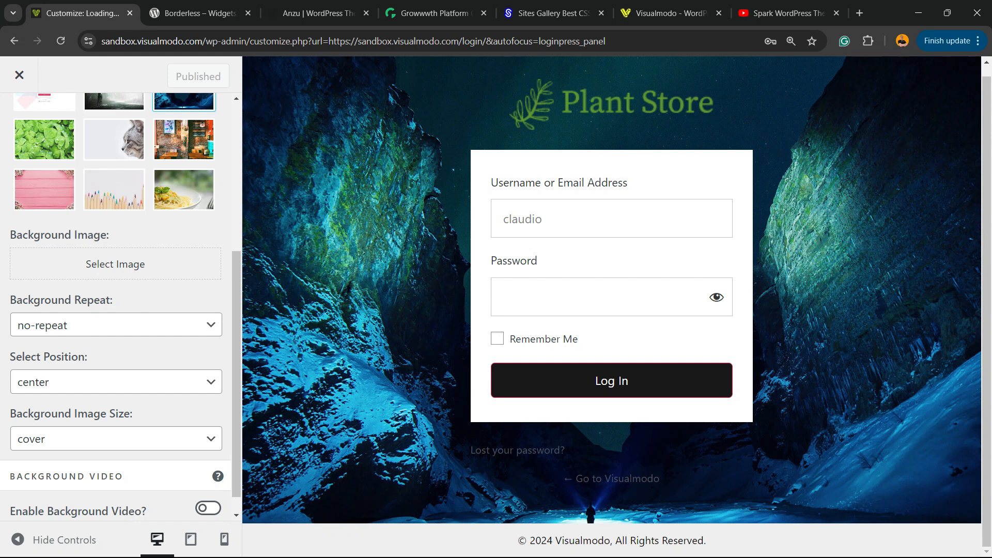
scroll(121, 306, "down", 1)
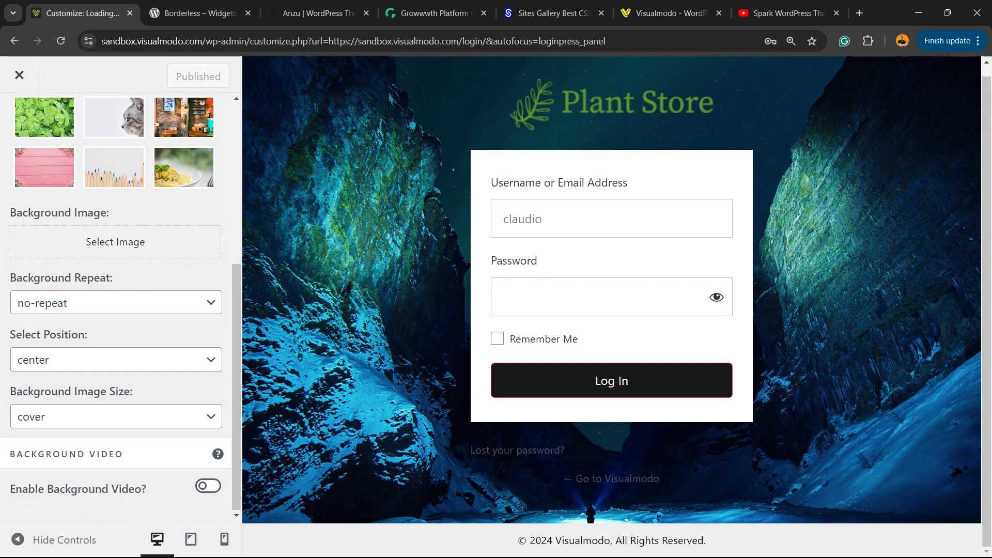
double_click(208, 486)
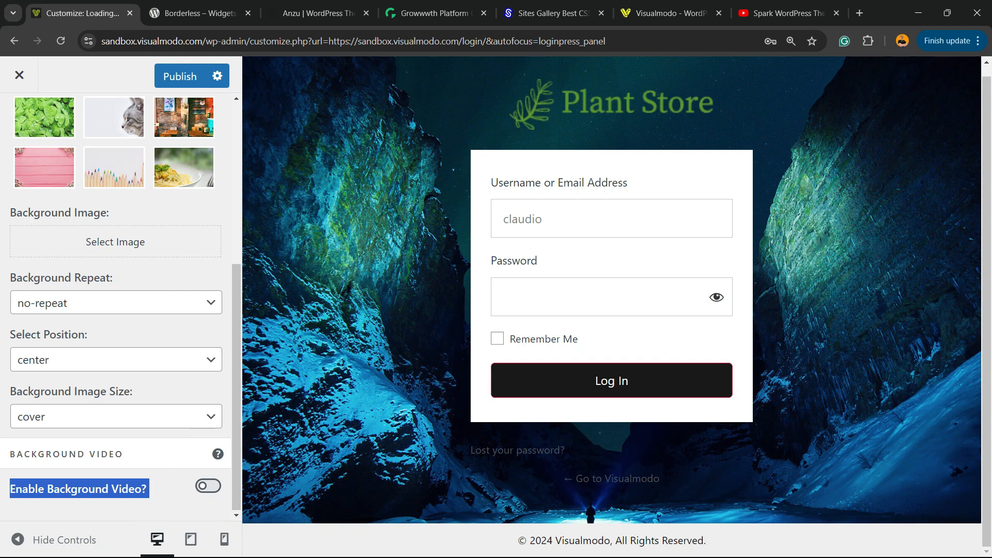
left_click(209, 486)
scroll(121, 310, "down", 3)
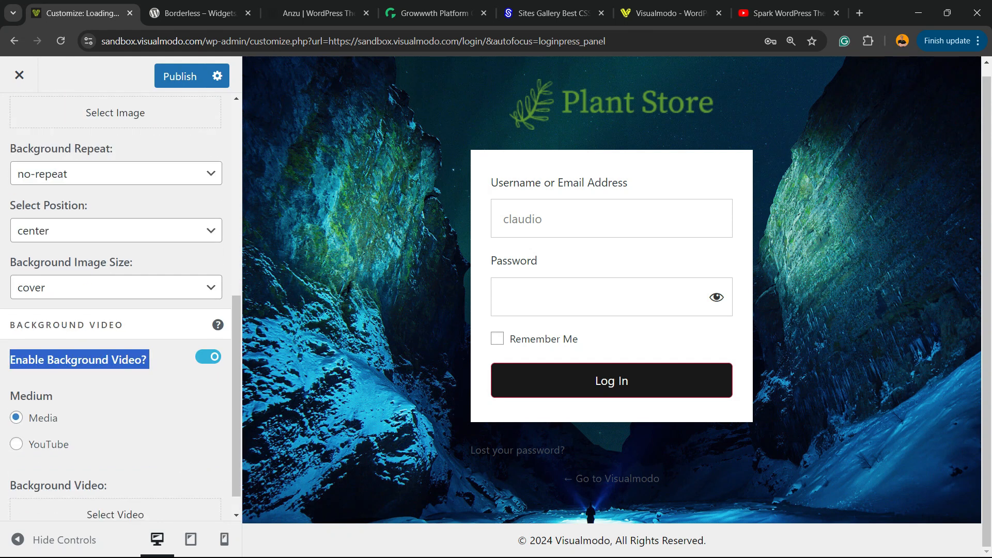
left_click(16, 415)
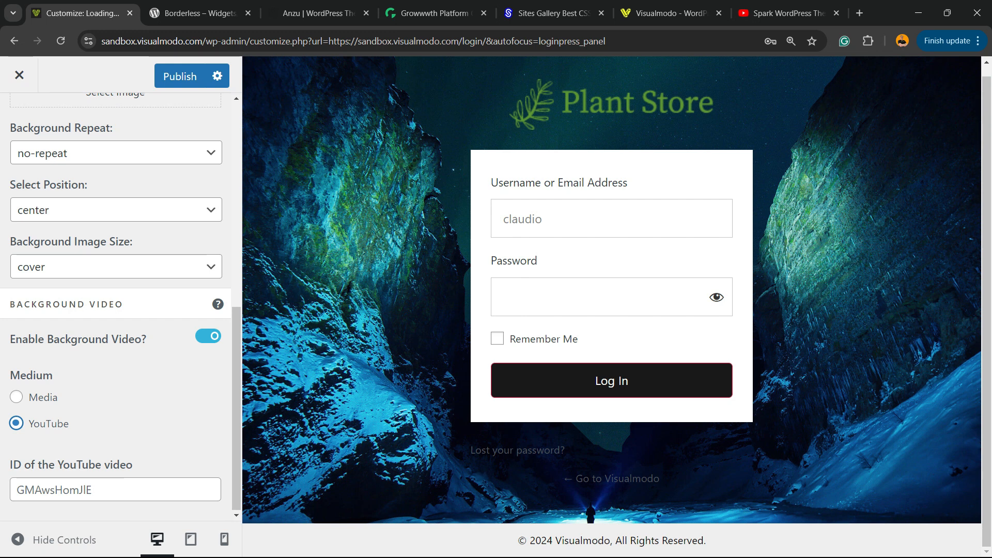
left_click(116, 490)
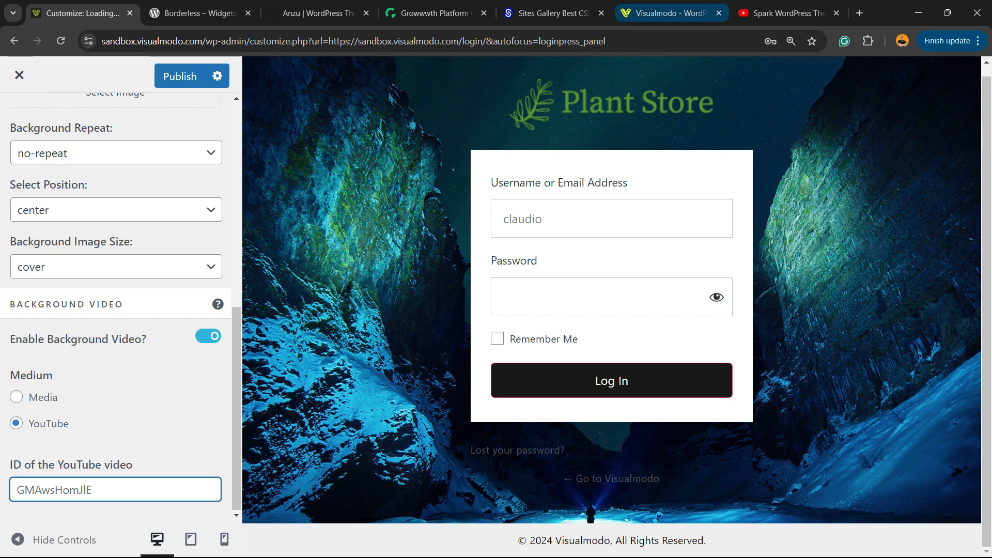
Step: Switch to the YouTube page of "Spark WordPress Theme Slider Background Video" and copy the video ID from its address
left_click(674, 13)
left_click(786, 14)
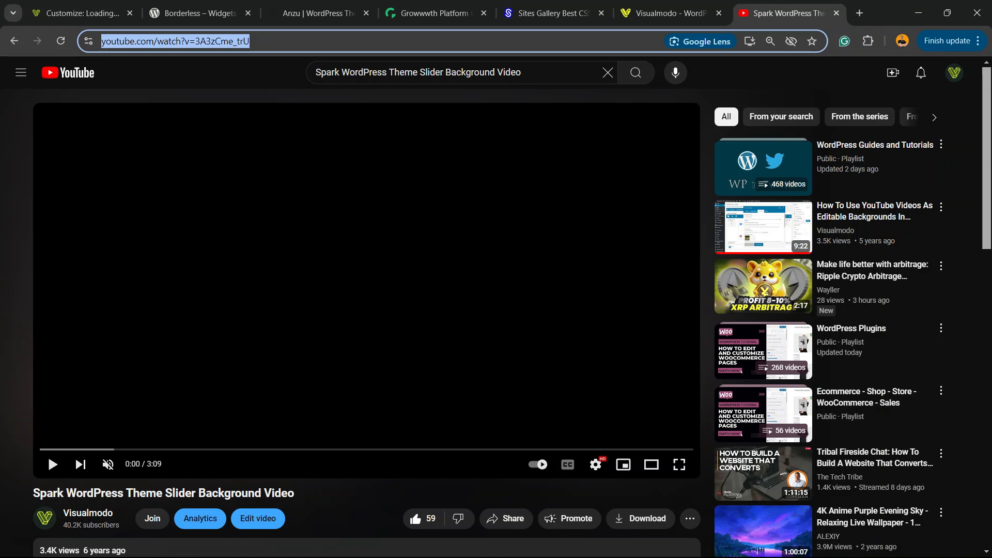
double_click(230, 41)
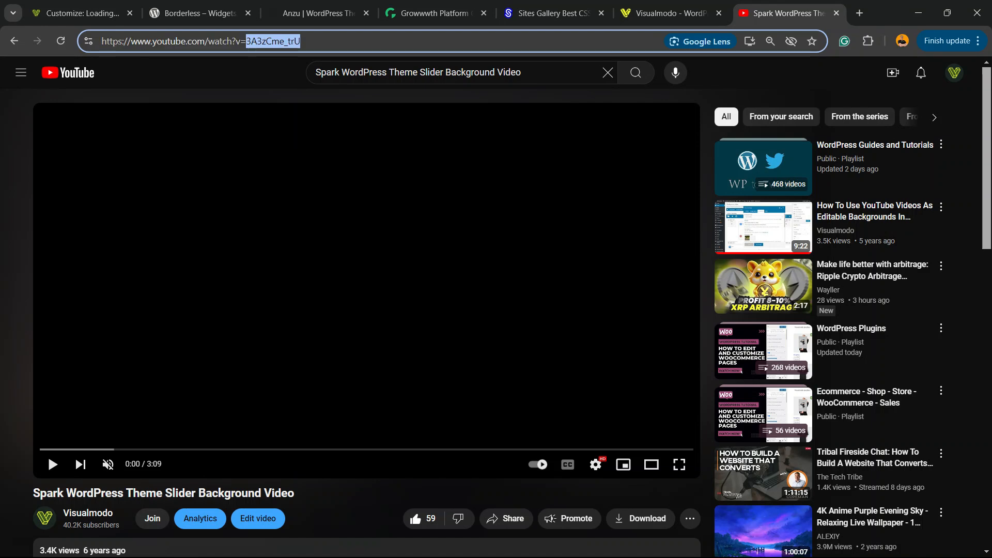
left_click(248, 41)
key("shift+Left")
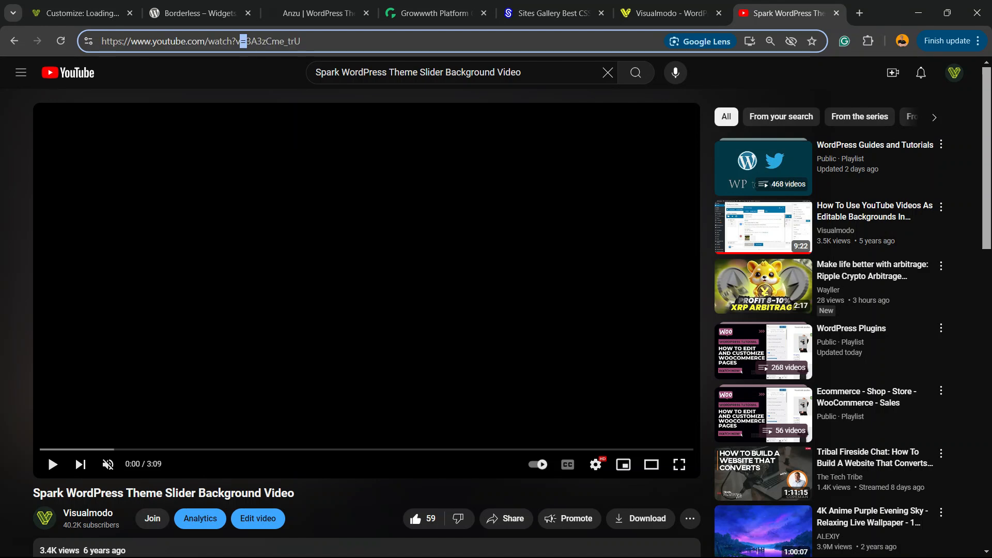
key("shift+Right")
key("shift+End")
key("ctrl+c")
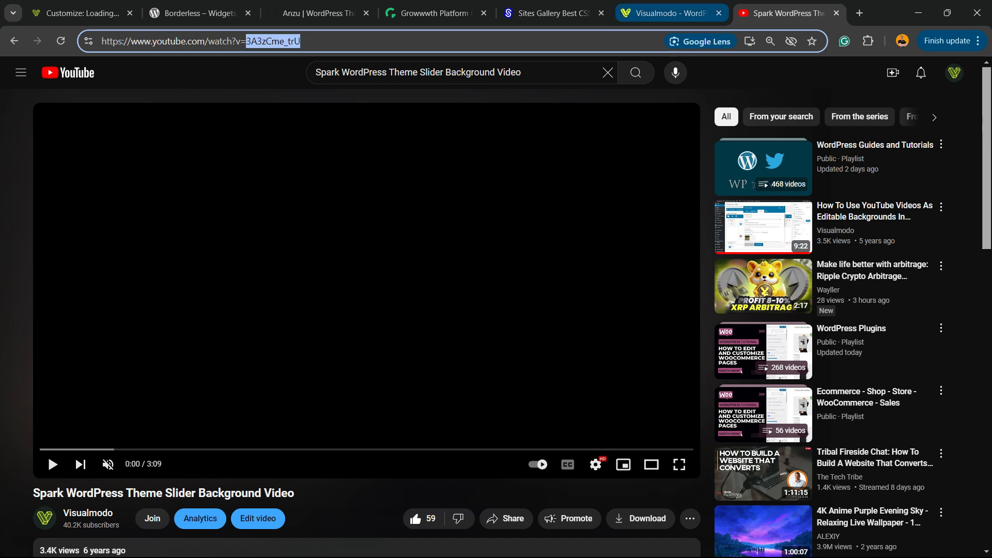
Step: Return to the LoginPress Customizer and set the YouTube video ID to 3A3zCme_trU
left_click(667, 13)
left_click(200, 13)
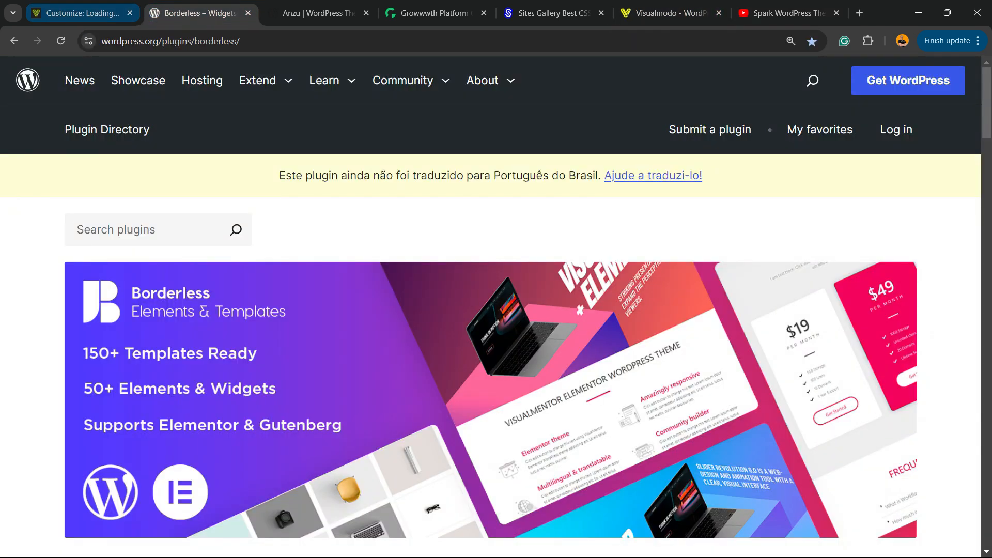
left_click(83, 13)
key("ctrl+a")
key("ctrl+v")
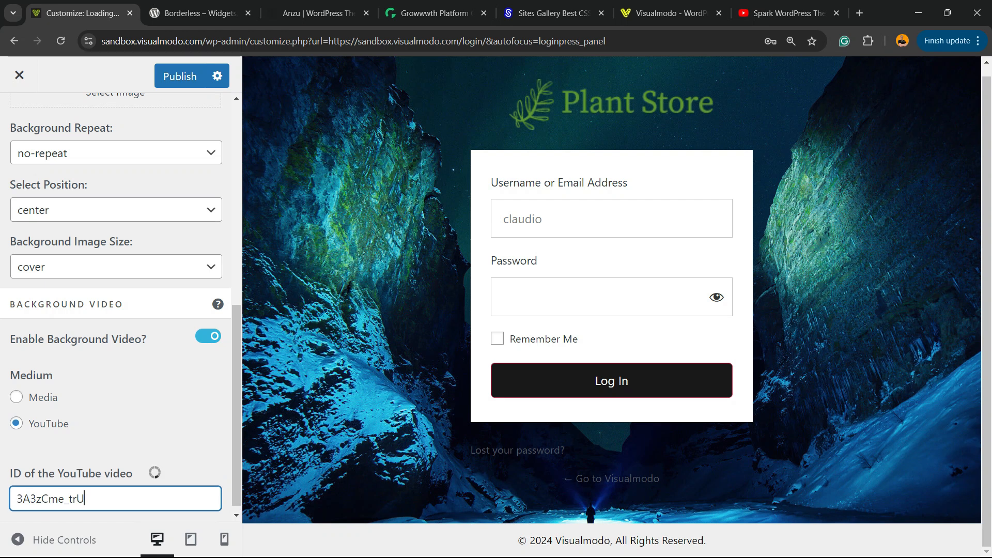
scroll(115, 310, "down", 1)
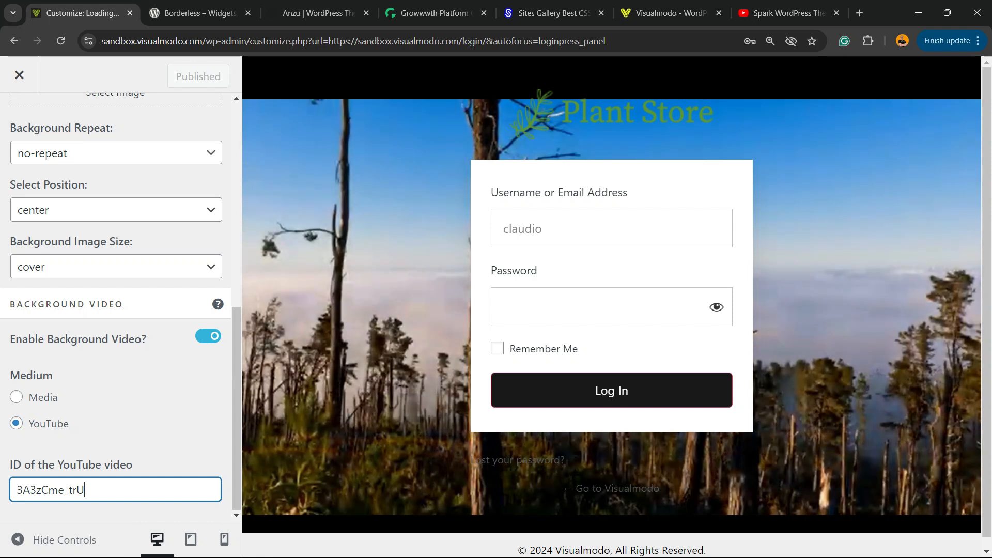
scroll(116, 310, "down", 1)
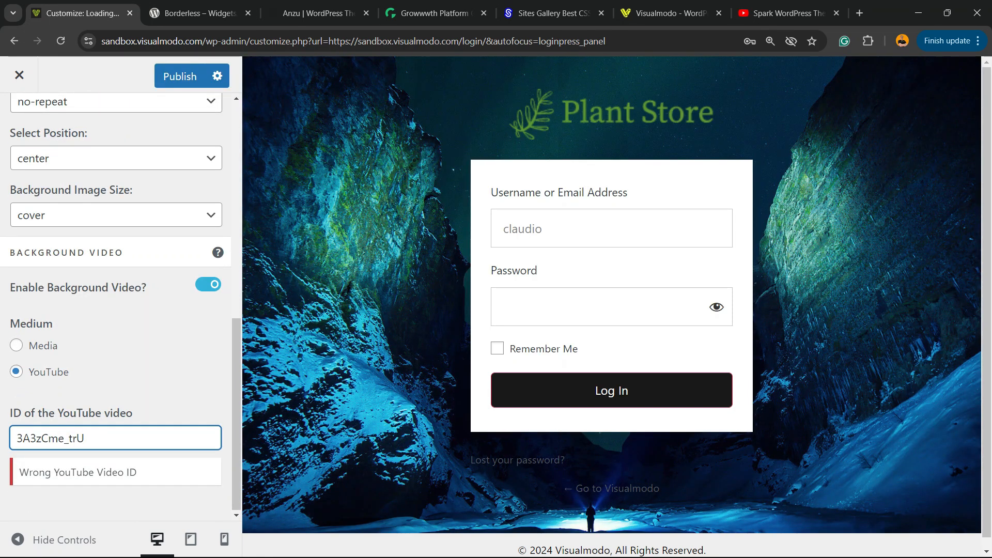
Step: Publish the login page background changes and reload the Customizer
left_click(180, 76)
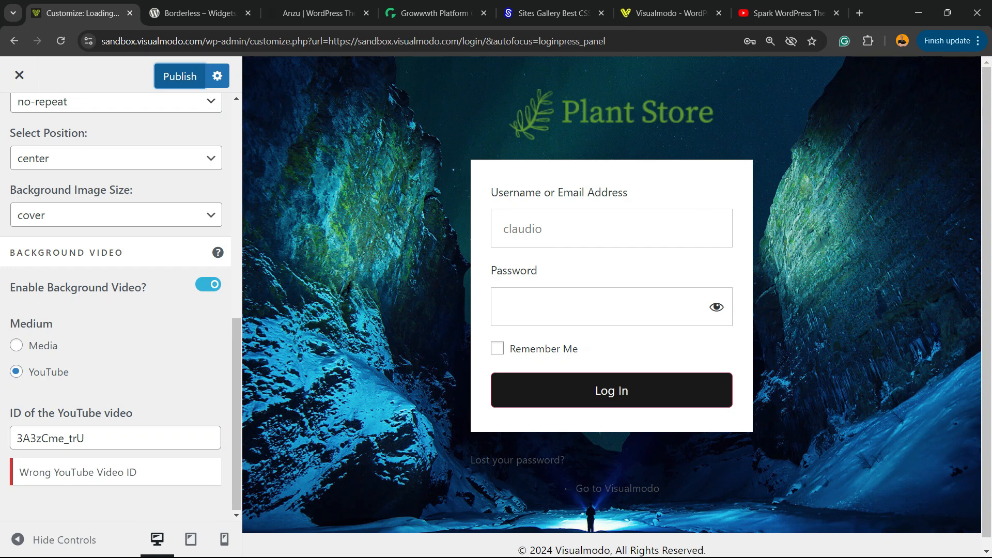
key("F5")
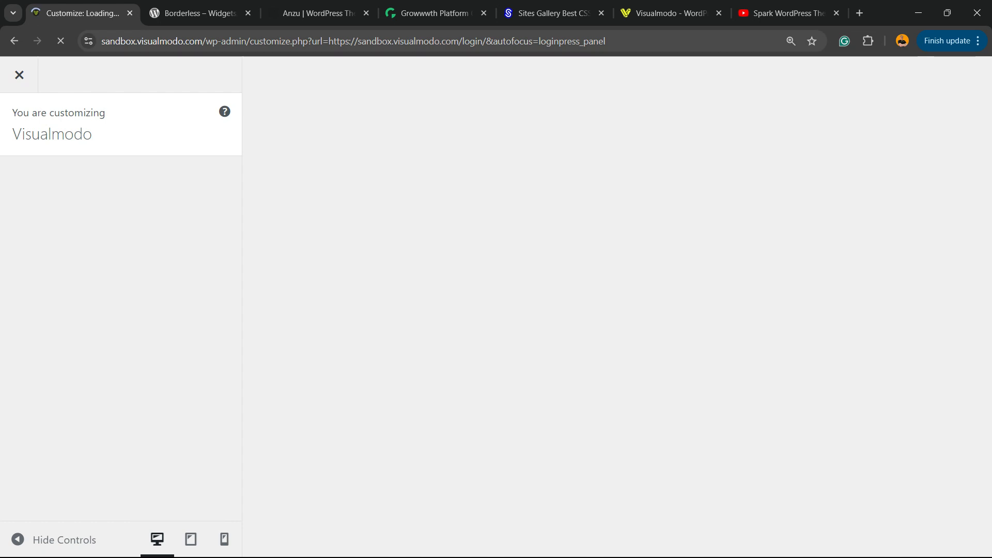
left_click(499, 41)
left_click(499, 42)
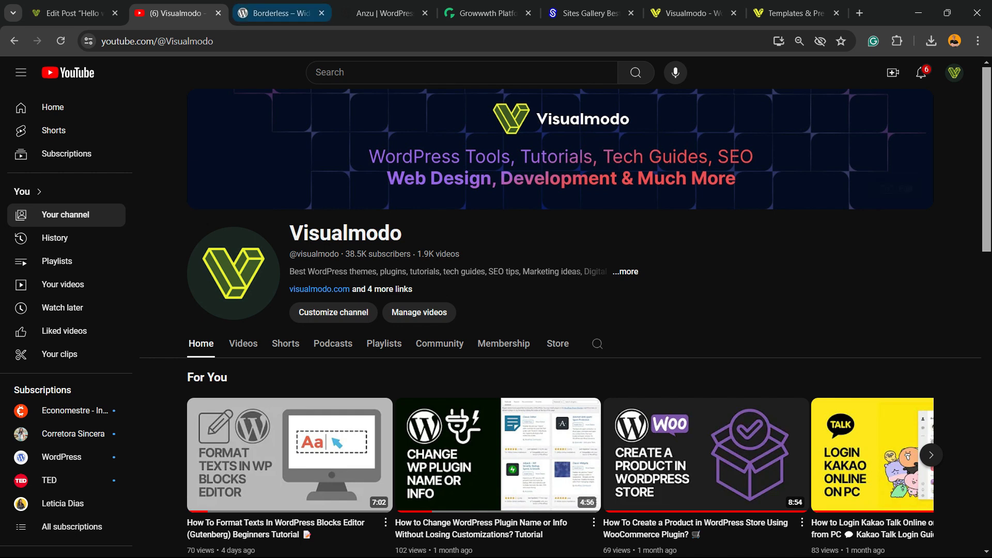
Step: Open the Borderless plugin's page on WordPress.org and view its banner and download header
left_click(274, 13)
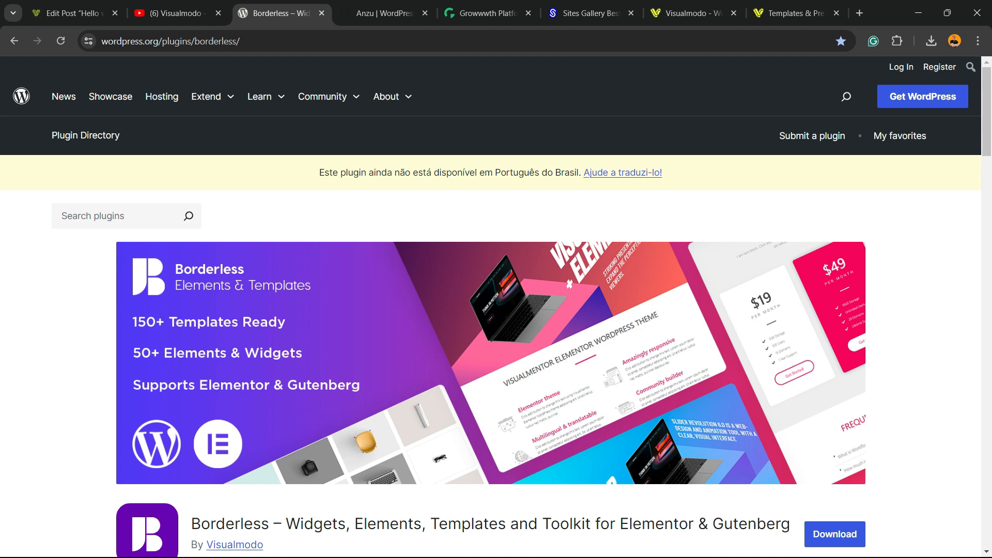
scroll(491, 300, "down", 2)
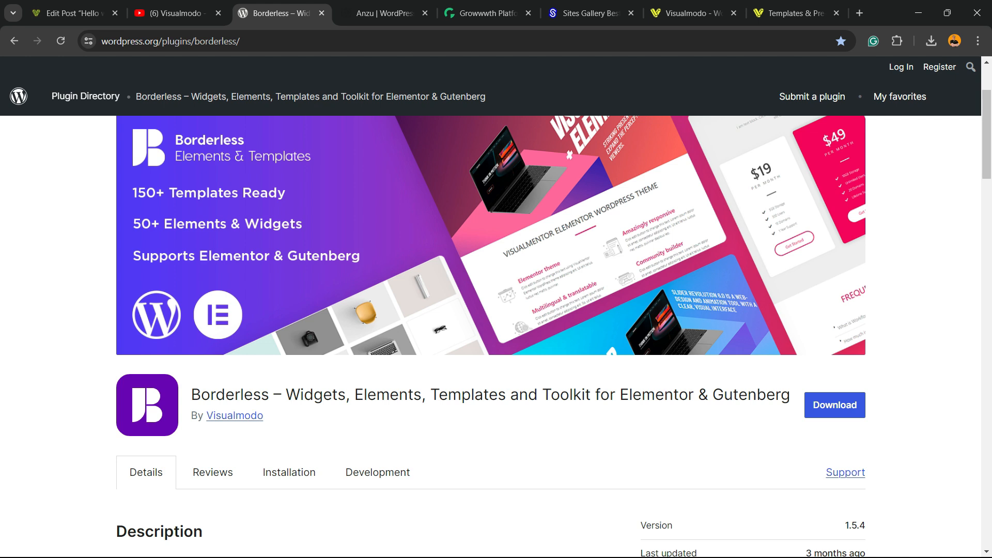
scroll(491, 336, "up", 3)
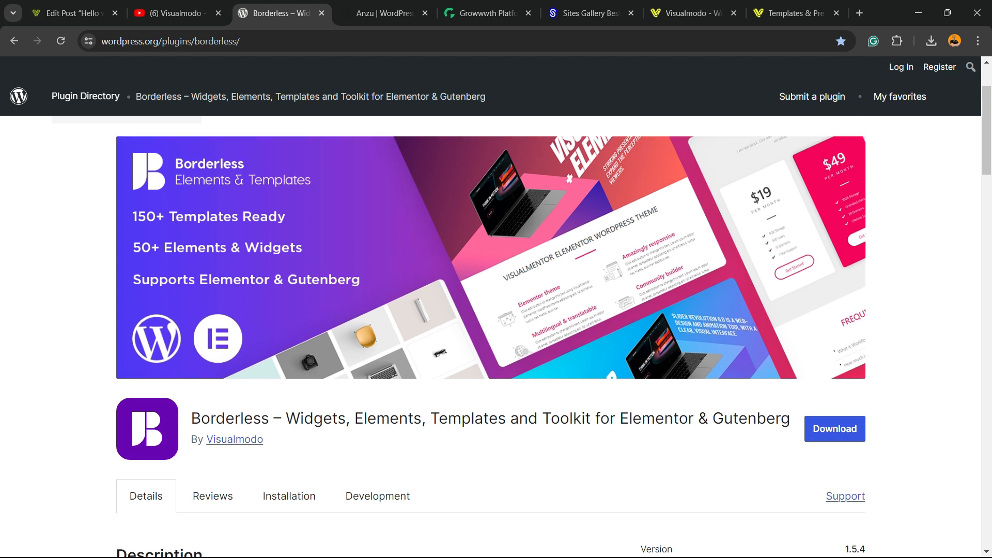
scroll(491, 336, "down", 3)
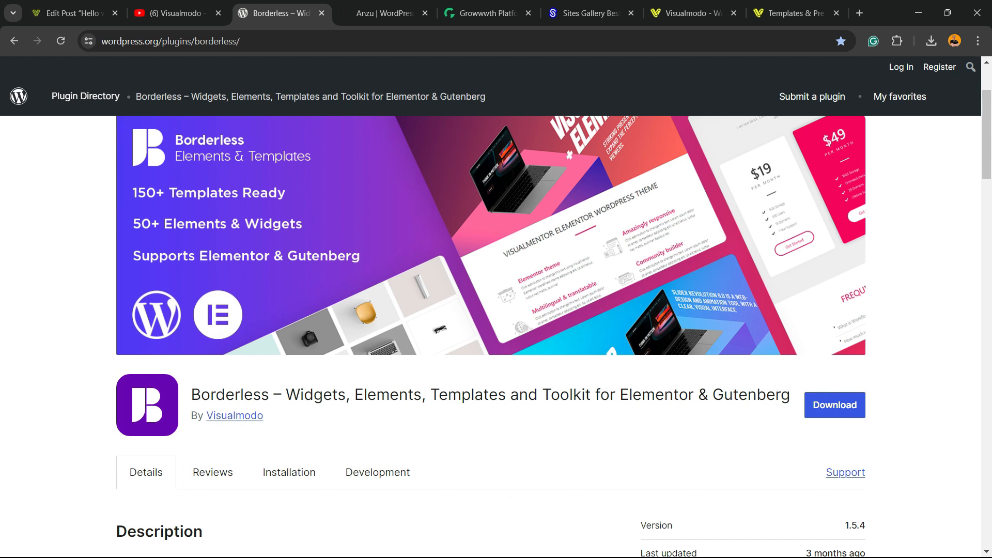
Step: Open the Anzu theme's page on WordPress.org and view its preview image and download details
key("ctrl+Tab")
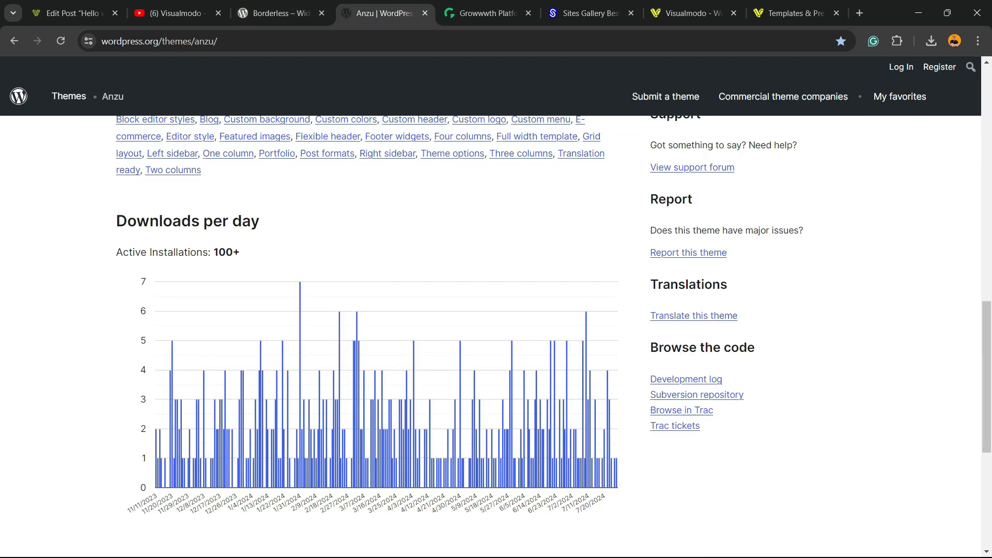
scroll(491, 336, "up", 10)
scroll(491, 336, "up", 1)
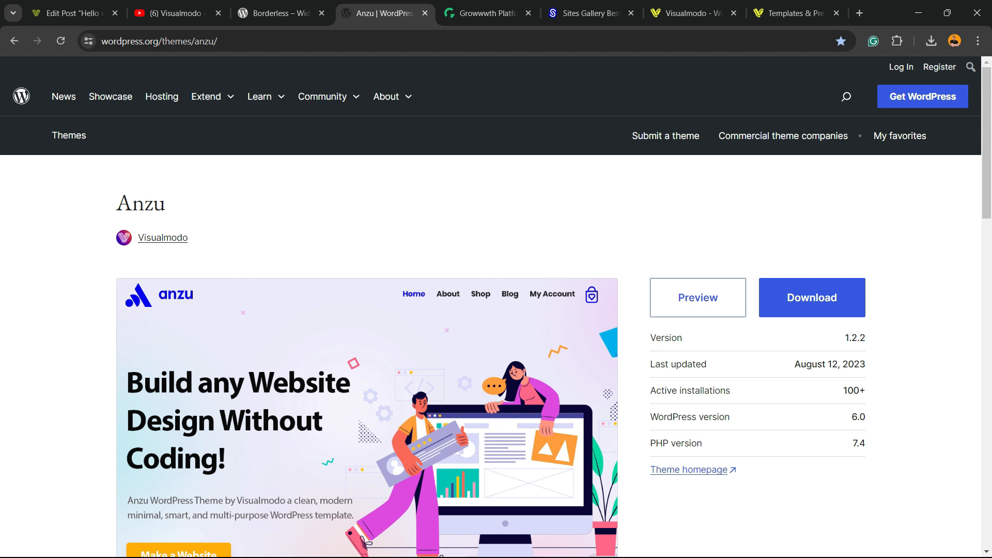
Step: Switch to the Growwwth site and look through its Latest Websites listings with publishing and copywriting prices
left_click(488, 13)
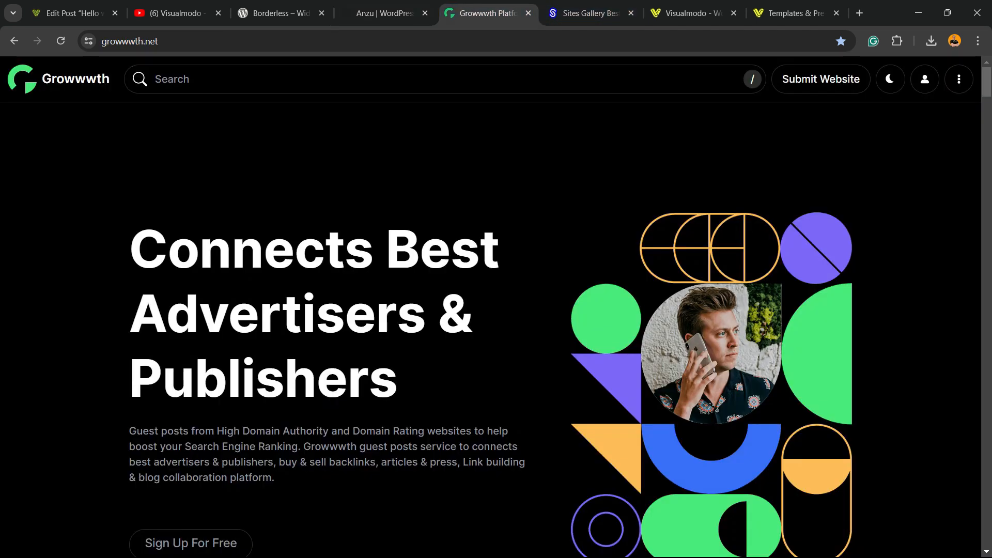
scroll(491, 331, "down", 12)
scroll(491, 331, "down", 16)
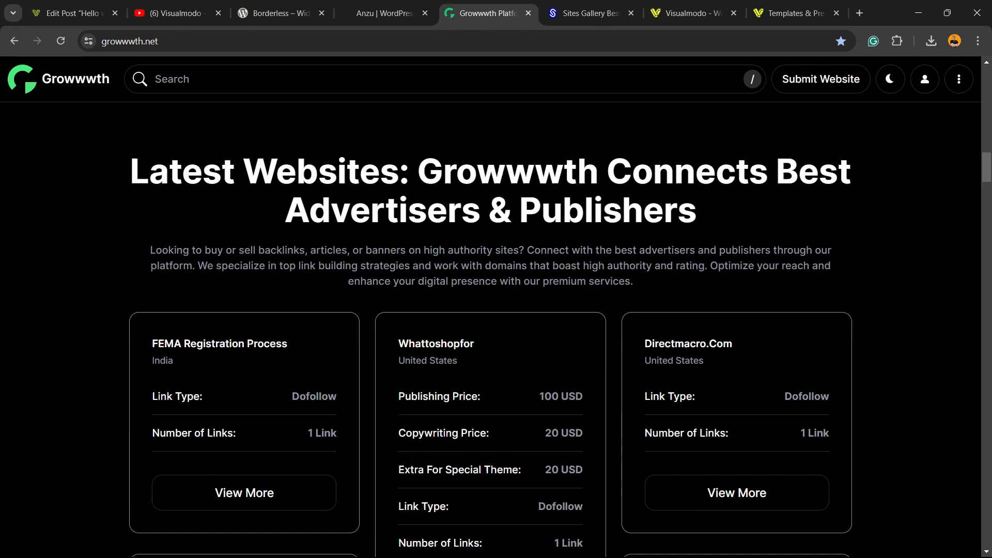
scroll(491, 330, "down", 4)
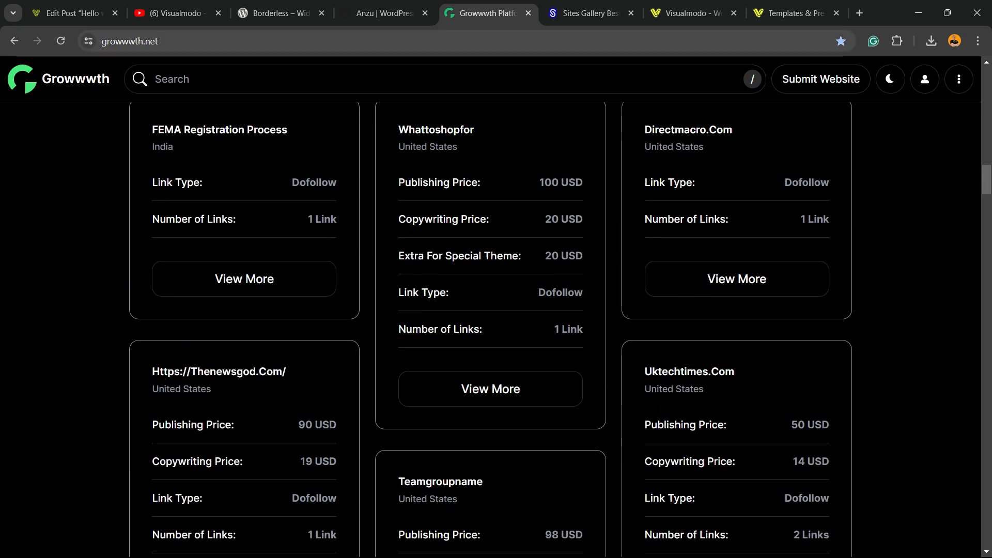
double_click(129, 42)
scroll(491, 331, "down", 12)
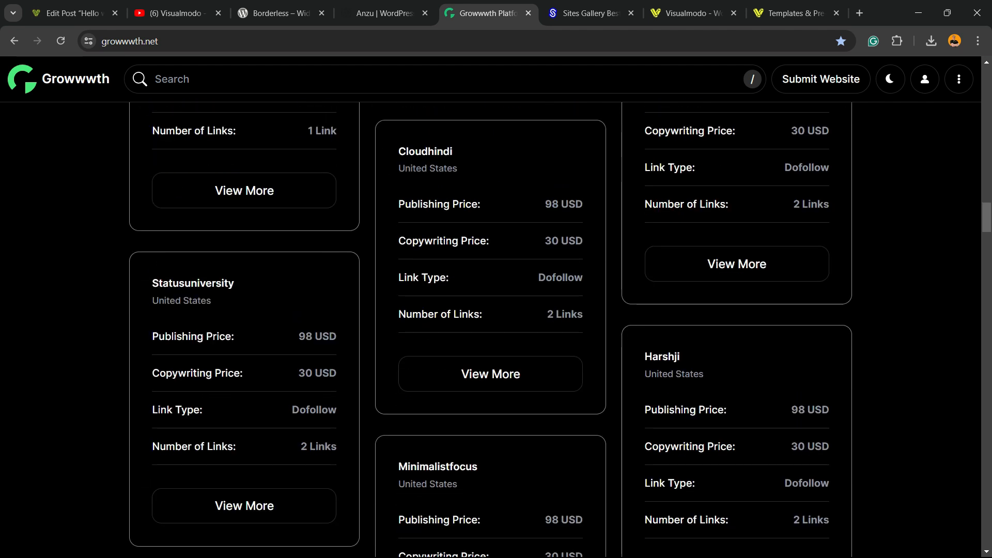
scroll(491, 331, "down", 18)
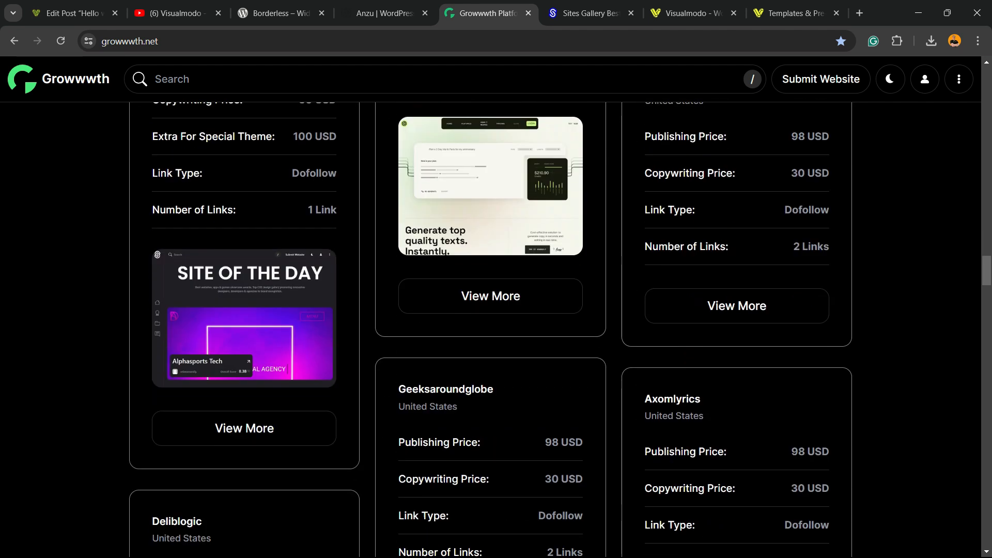
Step: Switch to the Sites Gallery site and browse its Site of the Day and Websites showcase
key("ctrl+Tab")
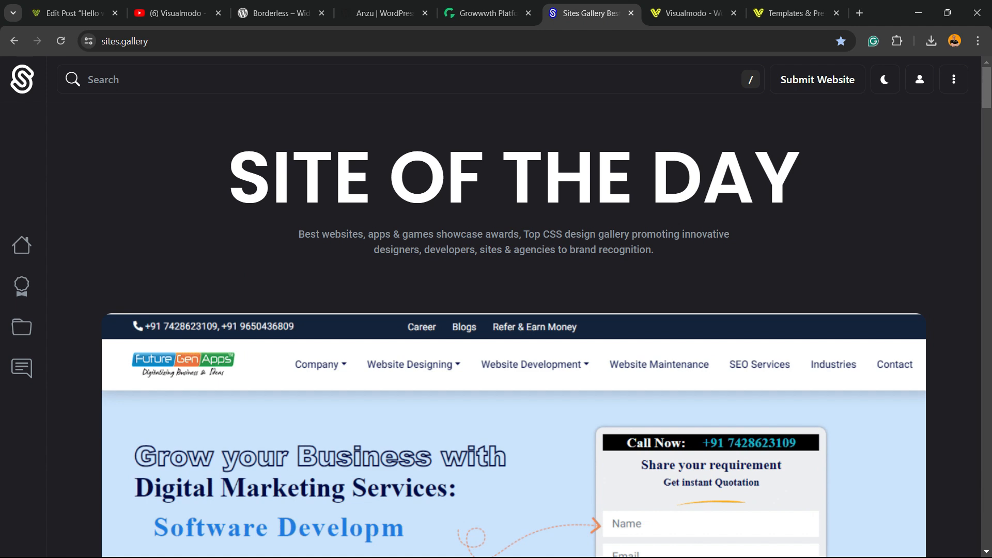
scroll(514, 331, "down", 10)
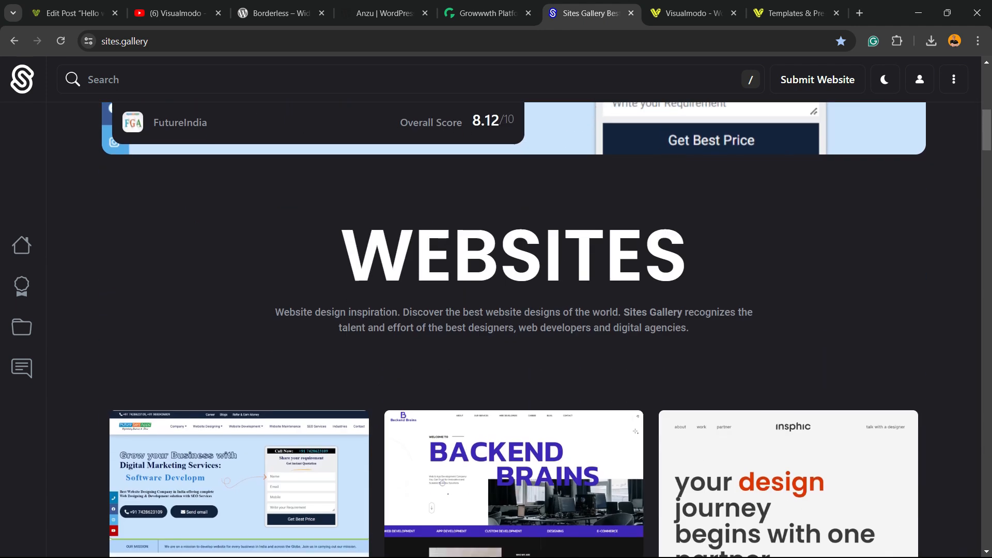
scroll(237, 170, "down", 10)
scroll(238, 171, "down", 7)
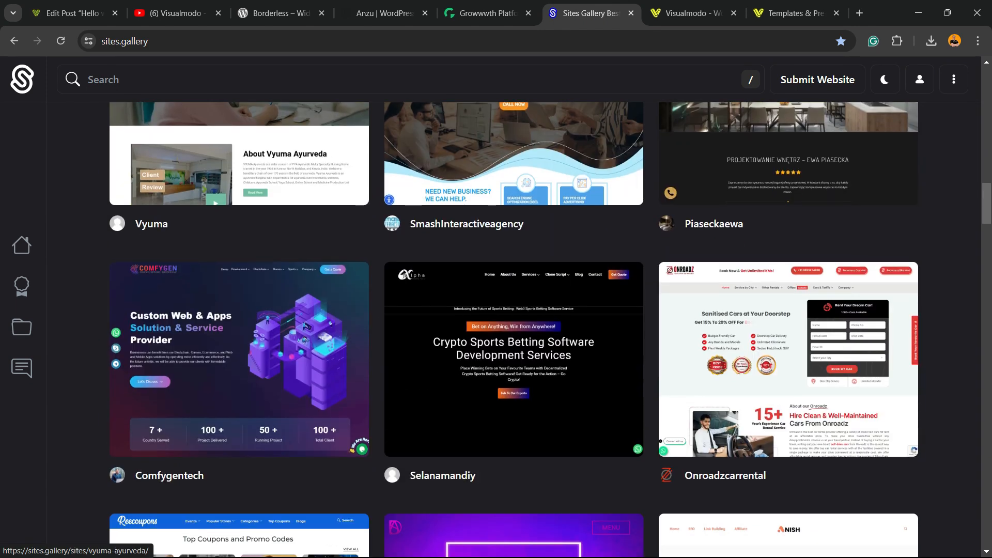
scroll(238, 171, "down", 4)
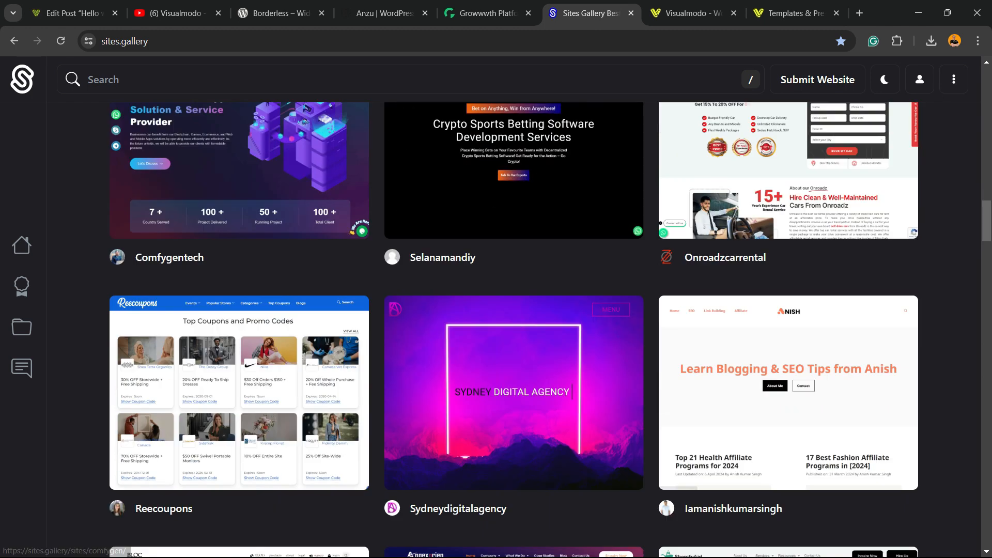
scroll(238, 171, "down", 16)
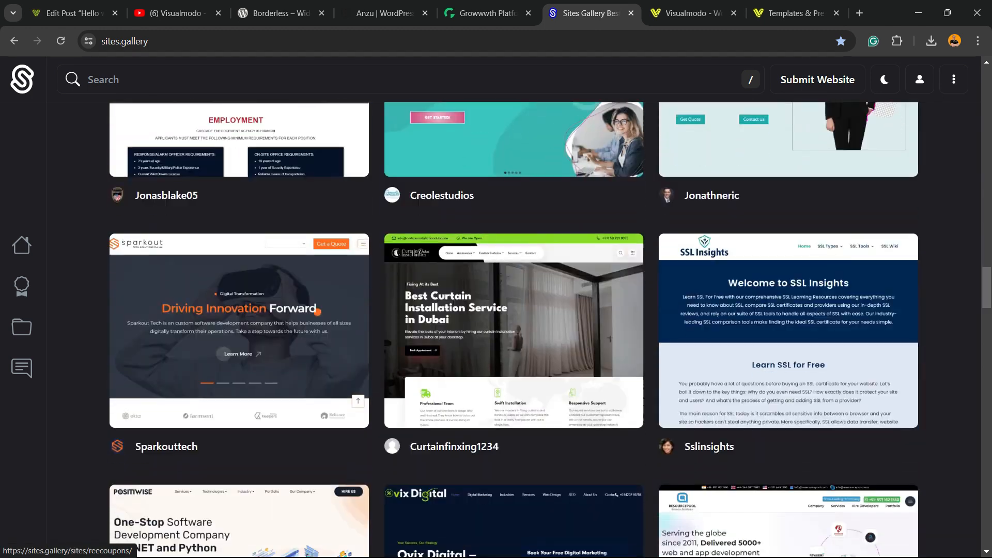
scroll(238, 171, "down", 12)
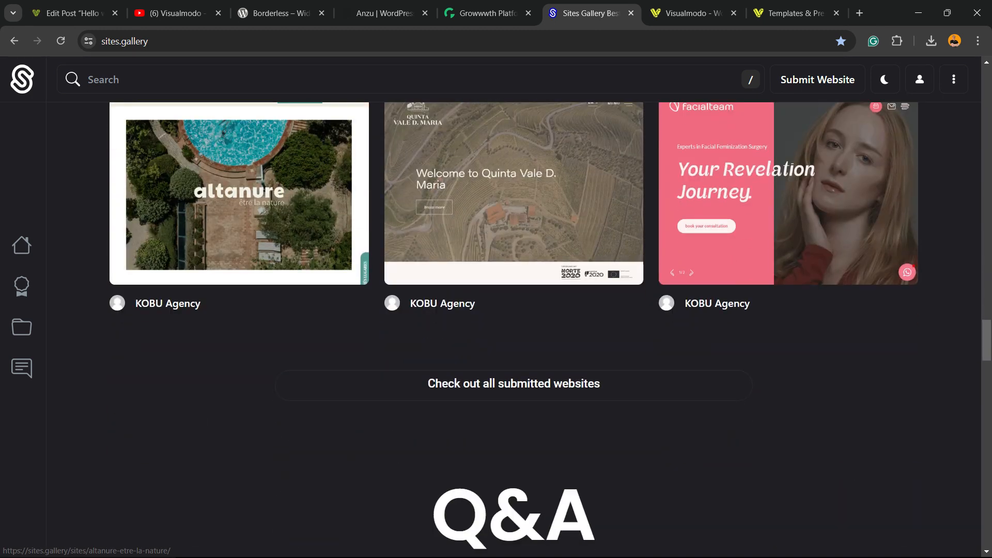
scroll(238, 171, "up", 16)
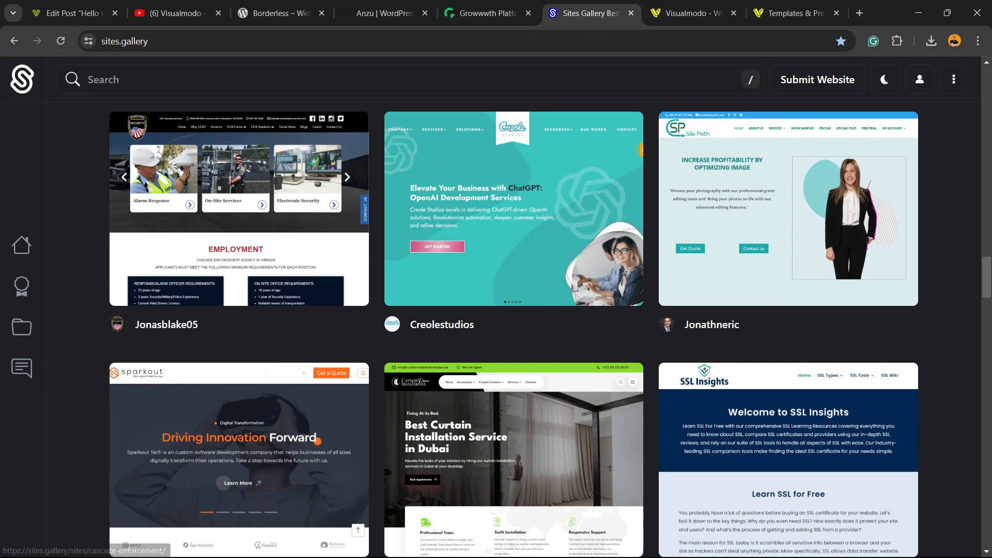
Step: Switch to the Visualmodo home page and look through its WordPress themes down to the Latest Posts section
left_click(688, 13)
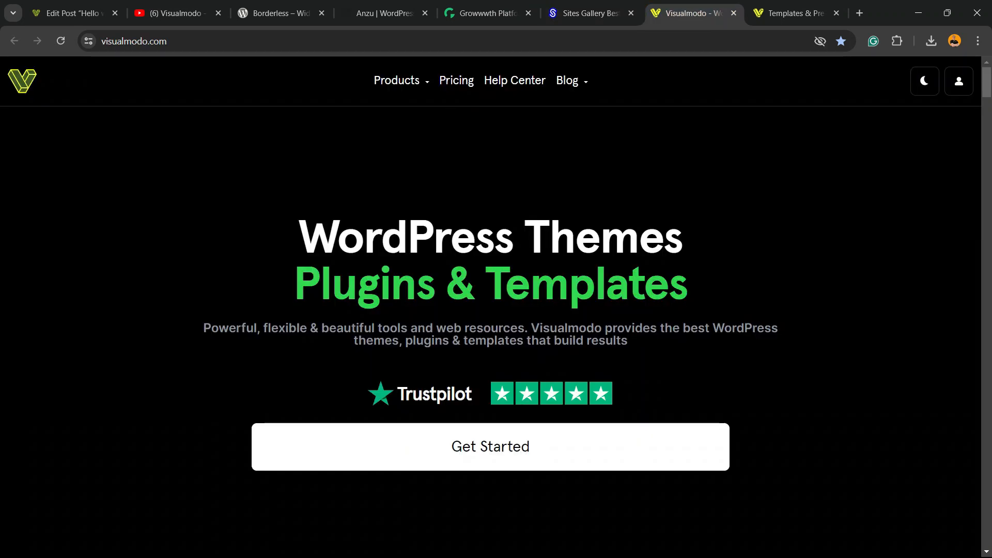
scroll(491, 331, "down", 3)
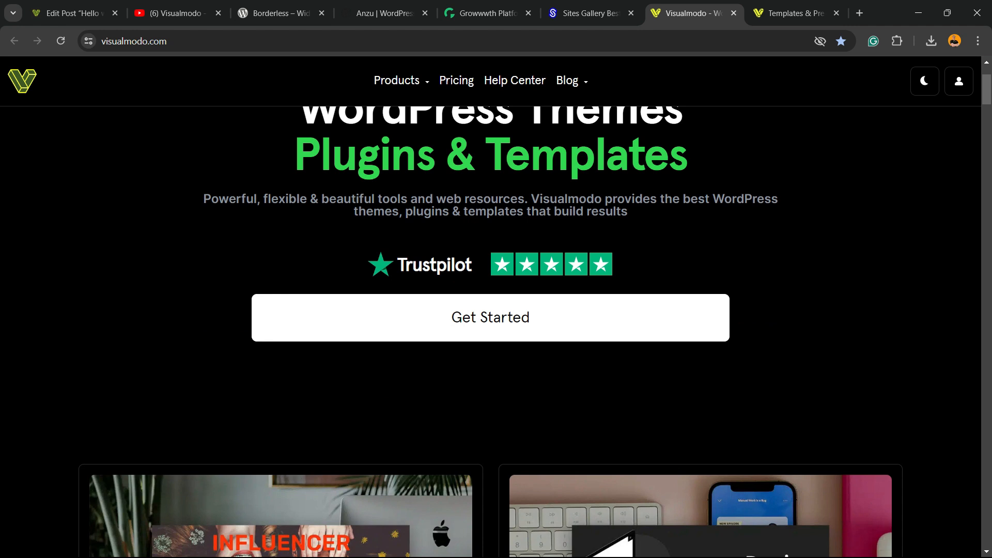
scroll(491, 331, "down", 10)
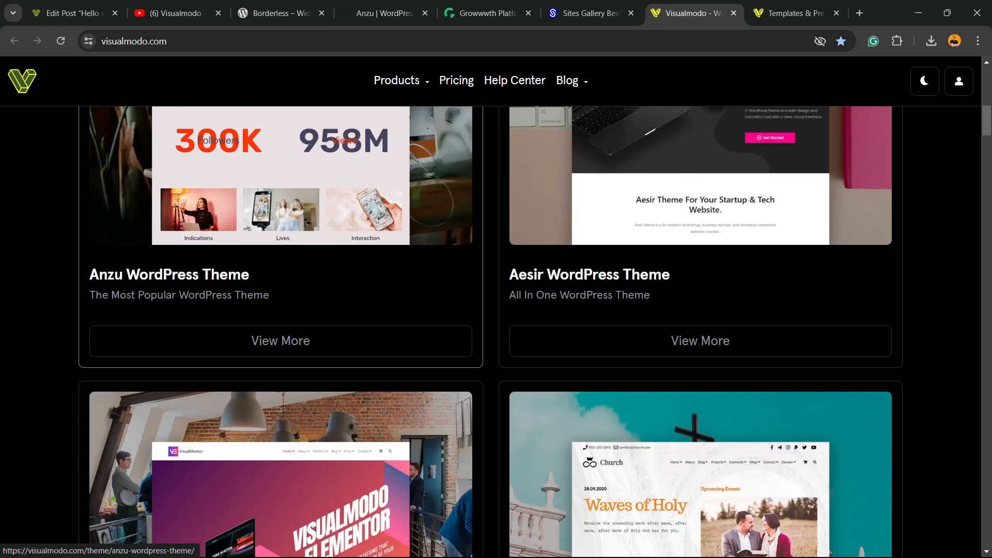
scroll(491, 331, "down", 9)
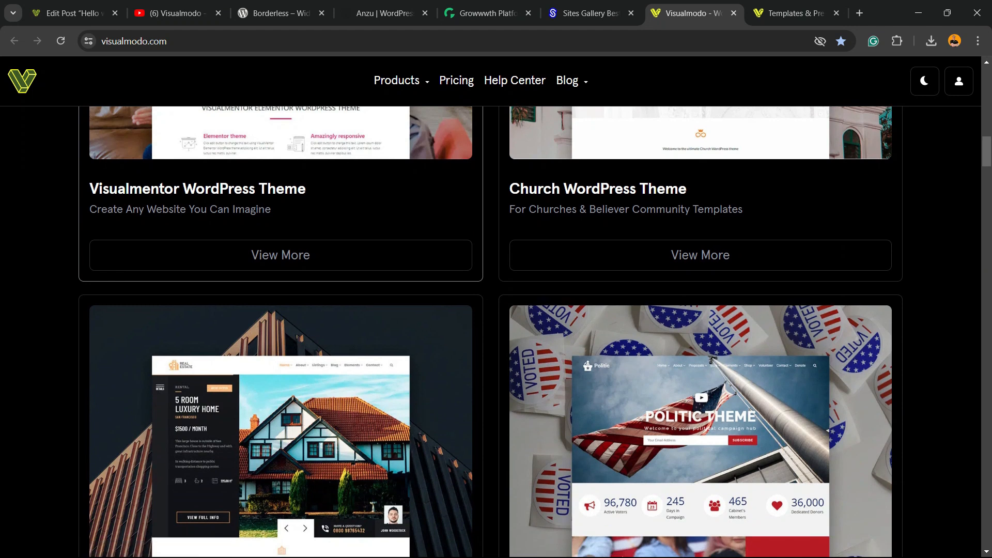
scroll(491, 331, "down", 3)
scroll(491, 331, "down", 8)
scroll(491, 331, "down", 10)
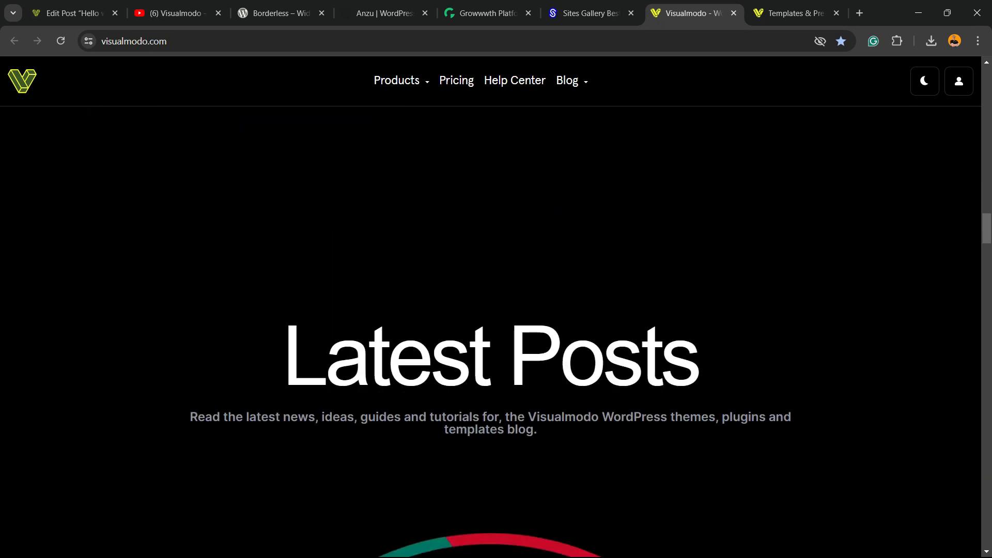
Step: Switch to Visualmodo's templates page and browse the website template previews
key("ctrl+Tab")
scroll(491, 155, "down", 10)
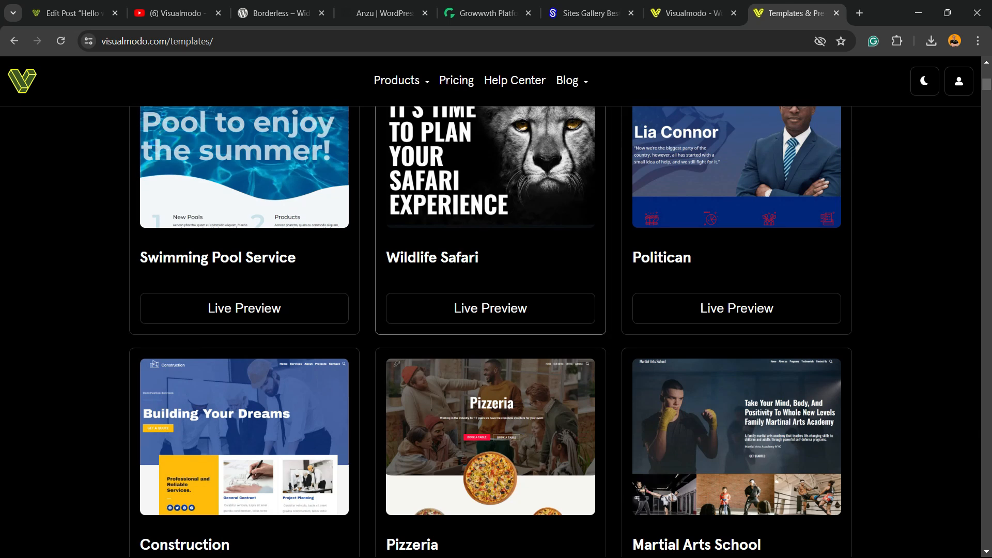
scroll(491, 155, "down", 2)
scroll(491, 207, "down", 12)
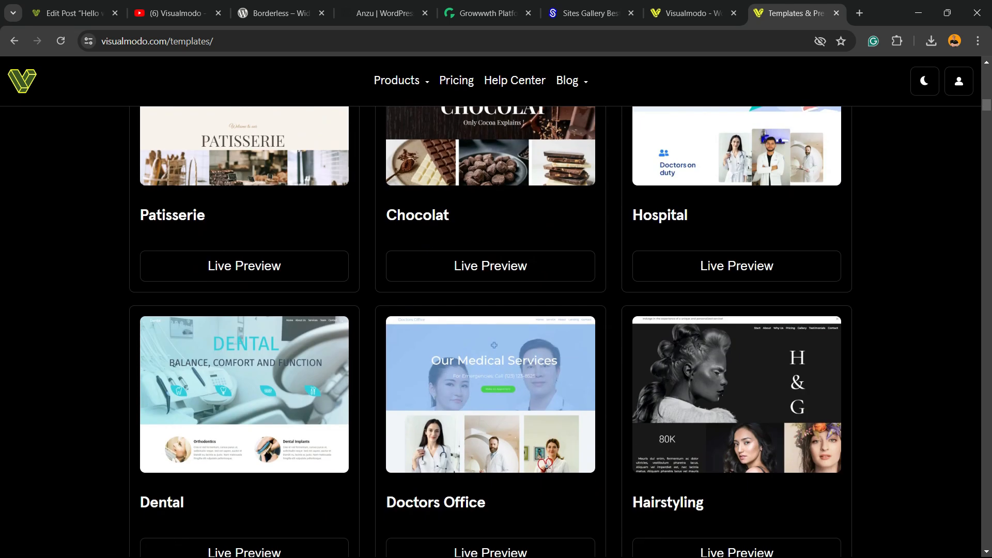
scroll(491, 310, "down", 5)
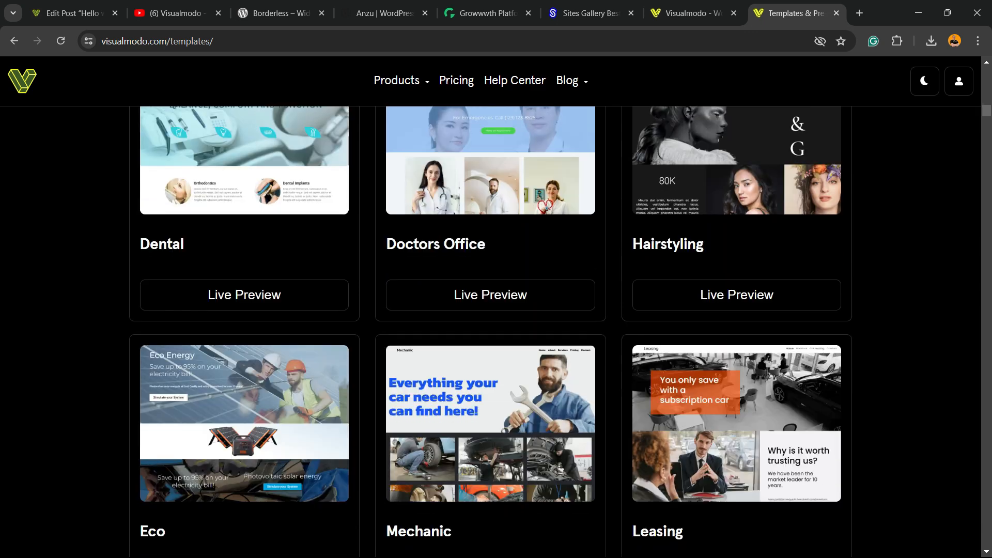
scroll(491, 331, "down", 16)
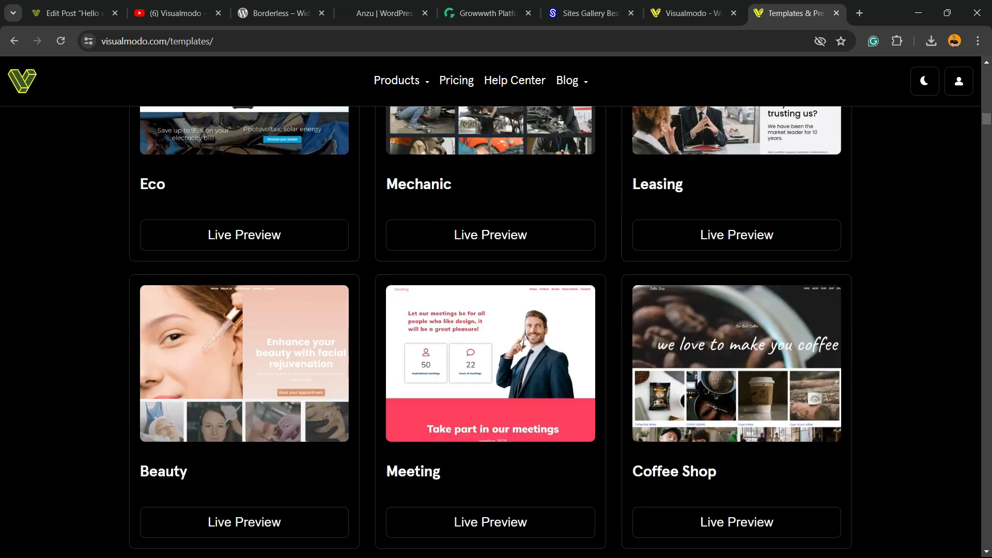
scroll(491, 331, "down", 13)
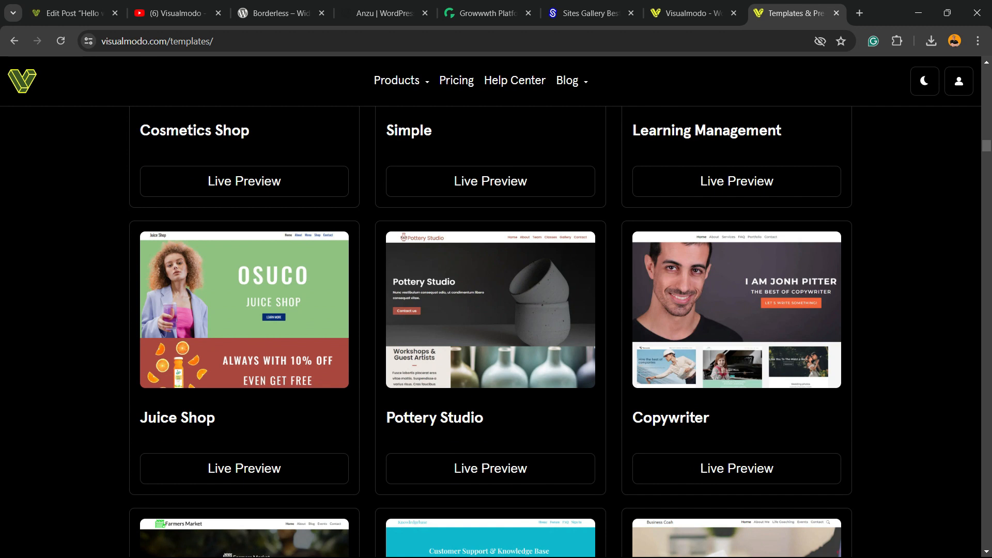
scroll(491, 330, "down", 3)
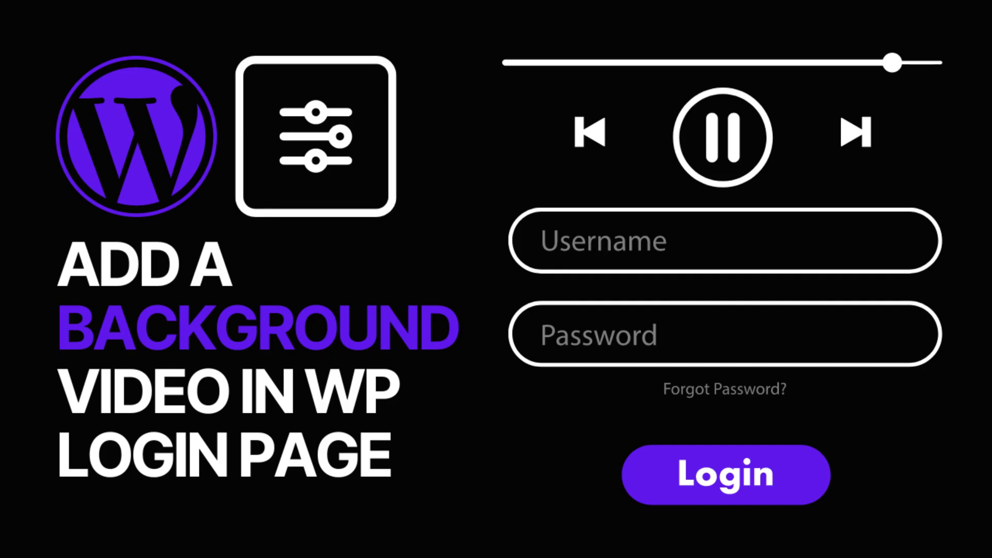